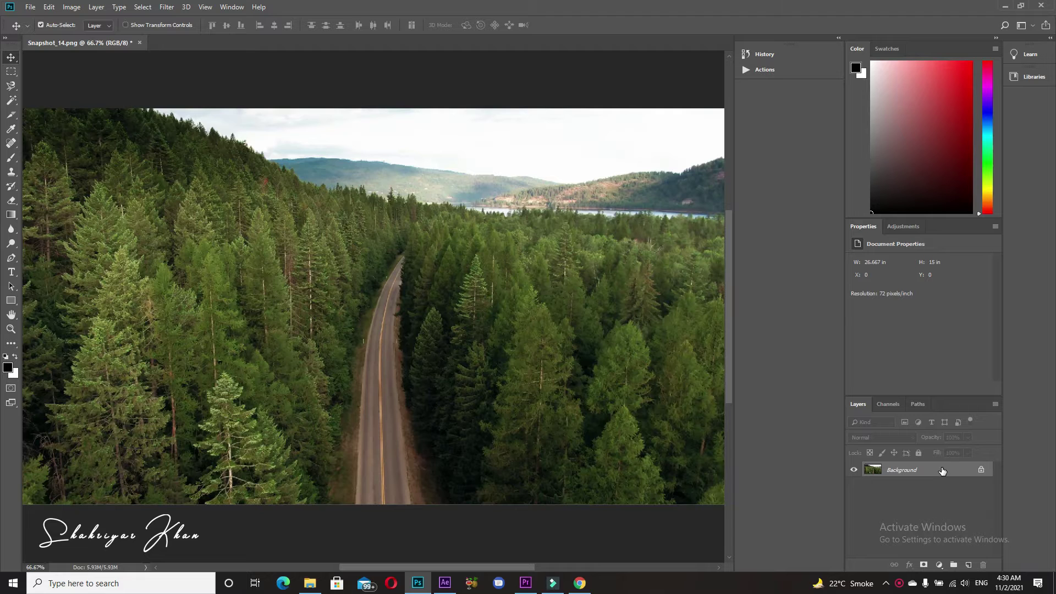
- Duplicate the Background layer to Layer 1 and open it in the Camera Raw Filter
key(ctrl+j)
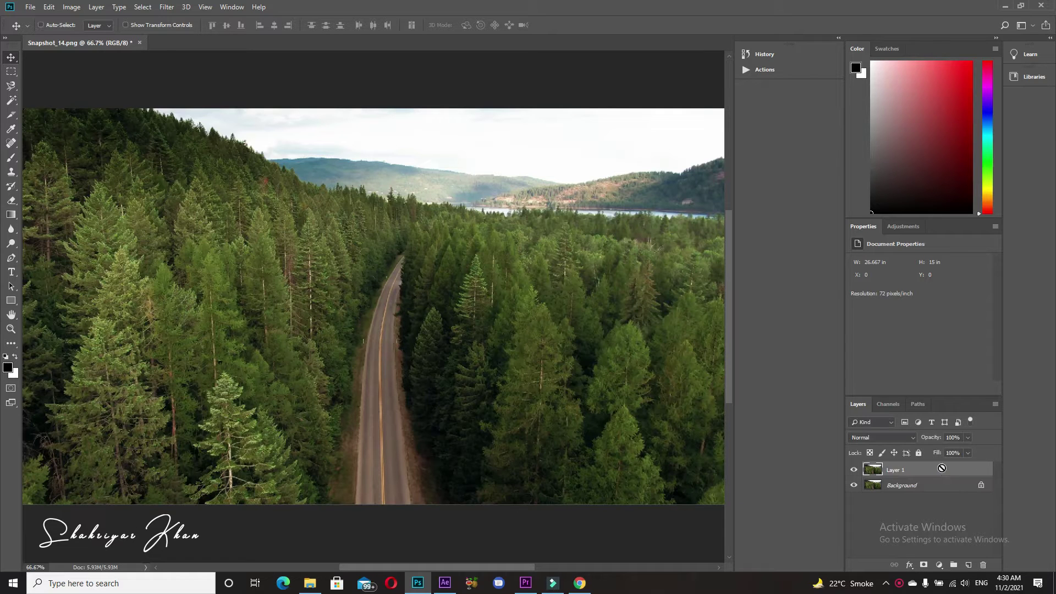
click(167, 8)
click(192, 71)
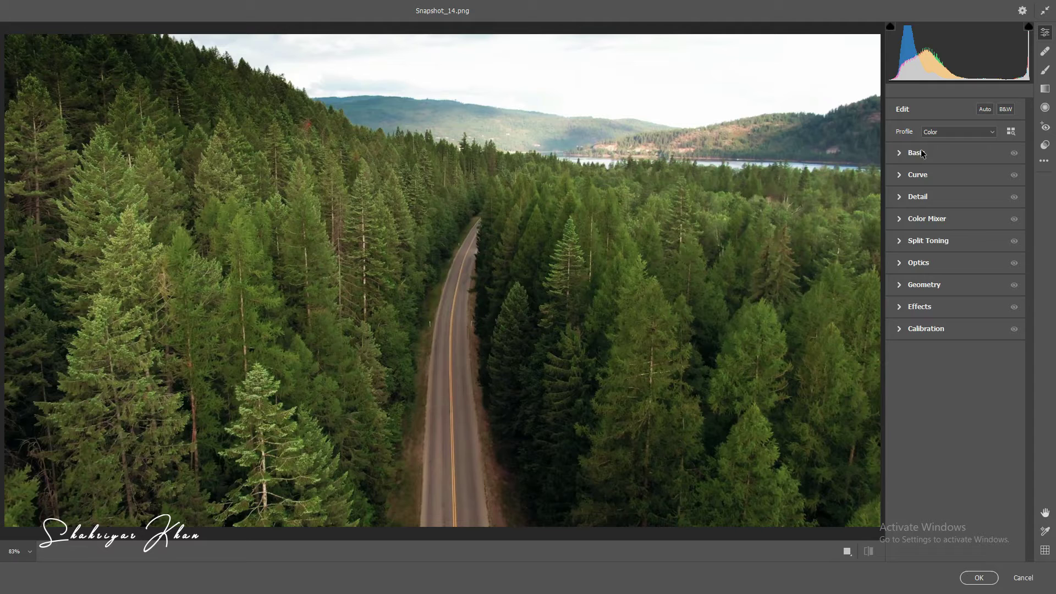
- In Basic, set Temperature +10, Exposure +0.50, Contrast +30 and Highlights -30
click(899, 153)
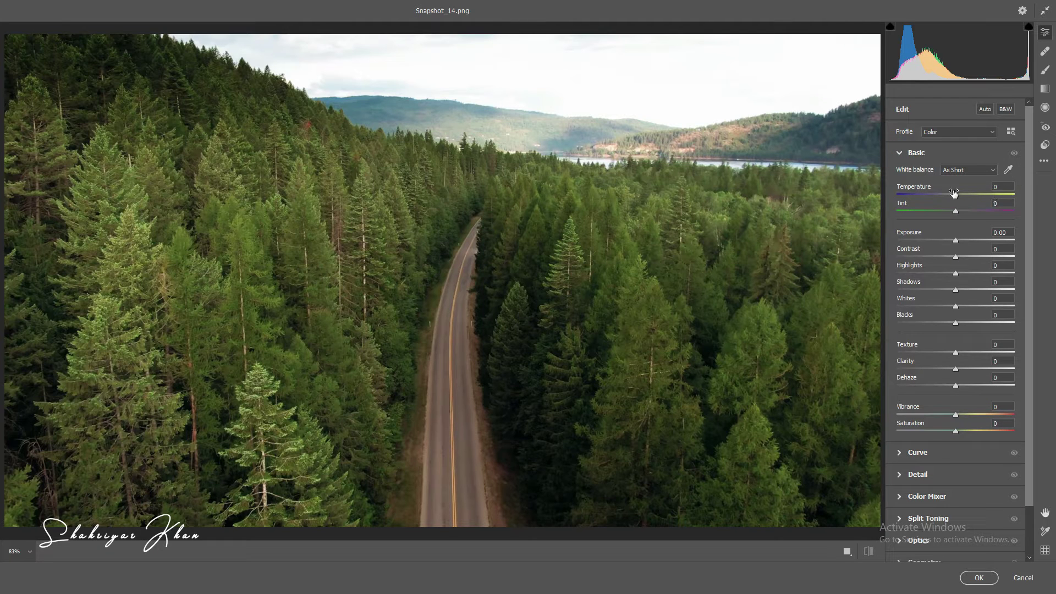
click(1006, 186)
drag(958, 190, 963, 192)
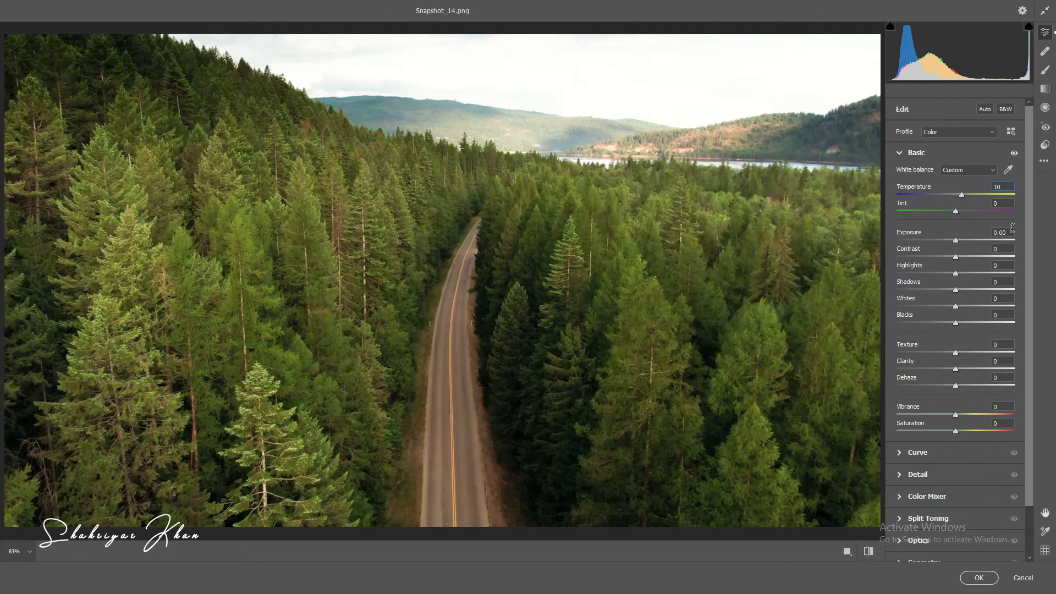
click(1012, 234)
text(0.5)
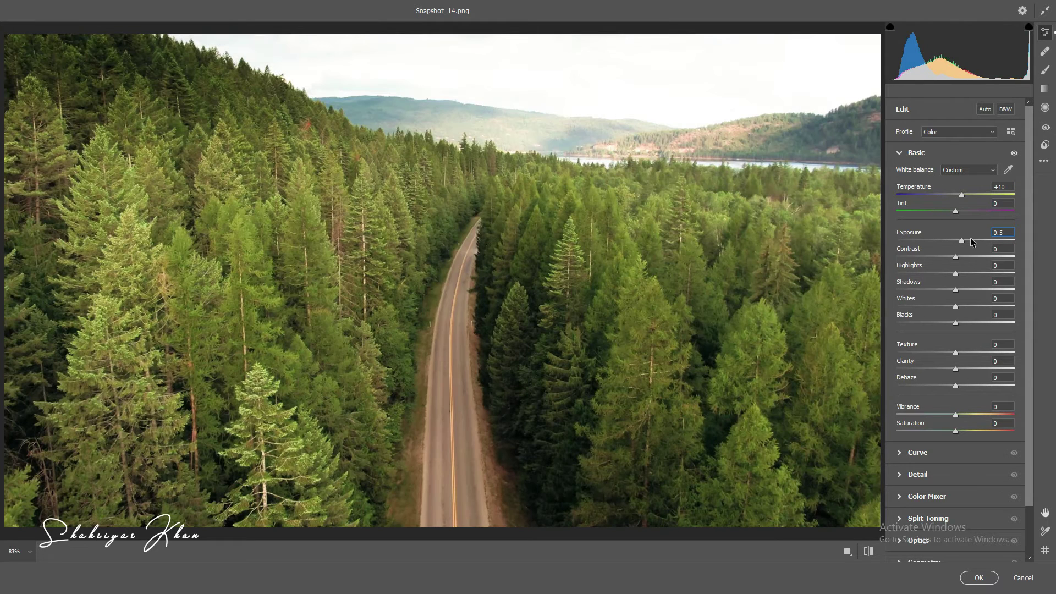
key(Tab)
text(30)
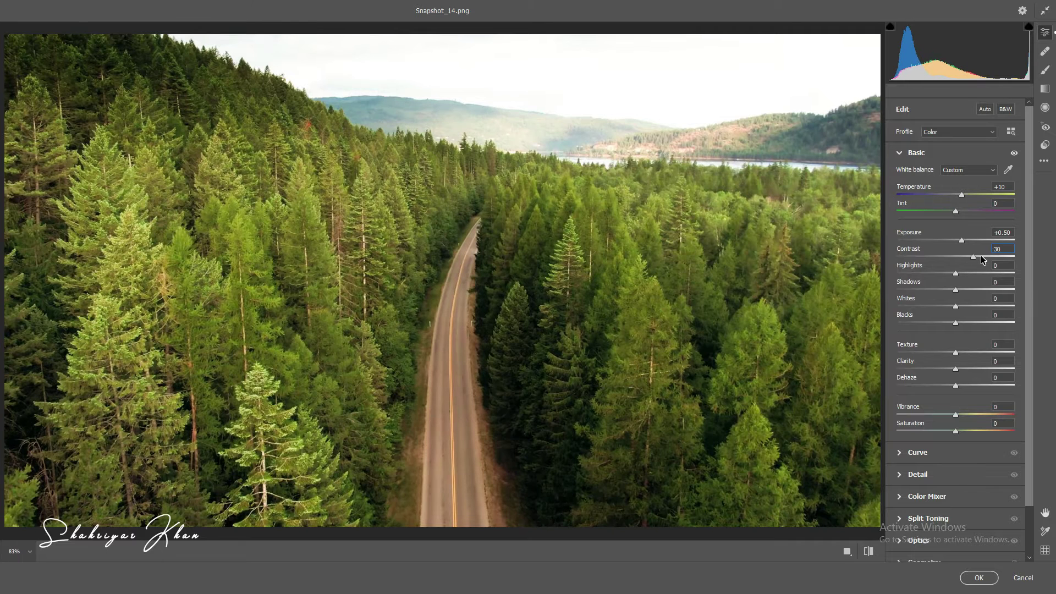
key(Tab)
text(-30)
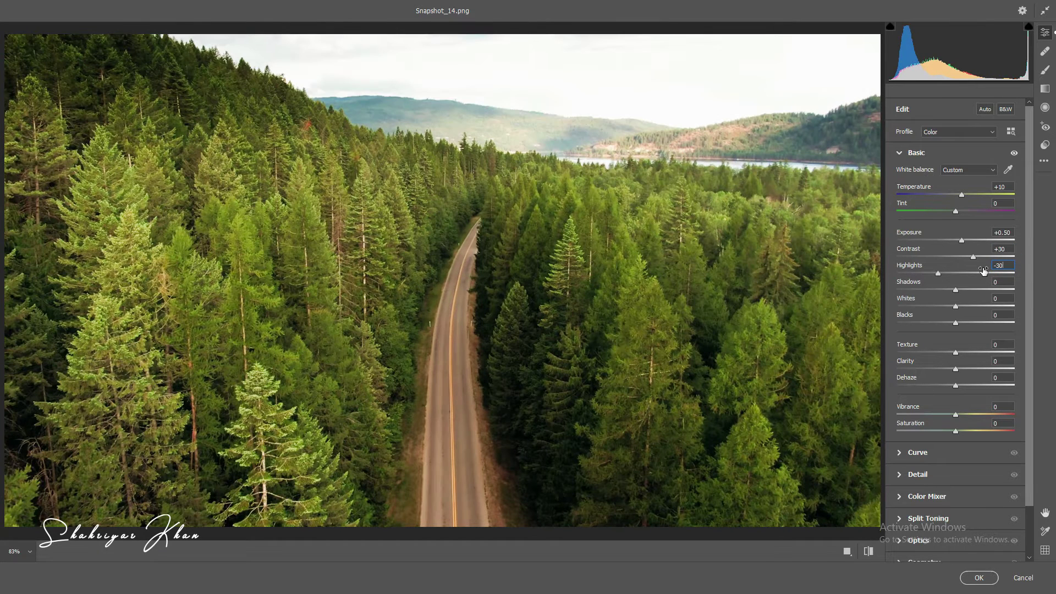
- Set Shadows +25, Whites +12, Blacks -10, Clarity +12 and Dehaze -10
click(1006, 281)
text(25)
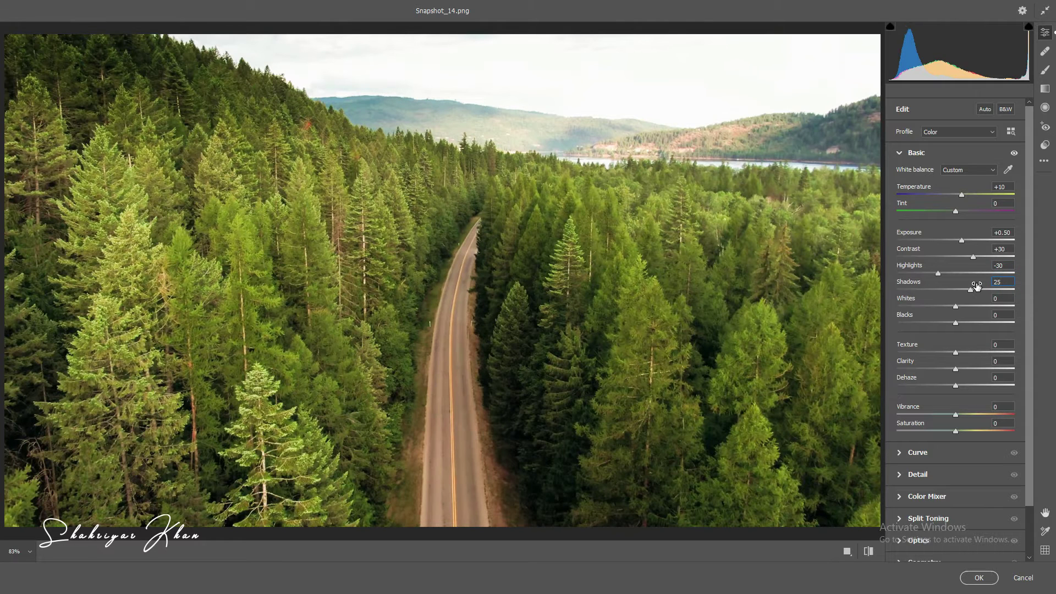
key(Tab)
text(12)
click(1010, 314)
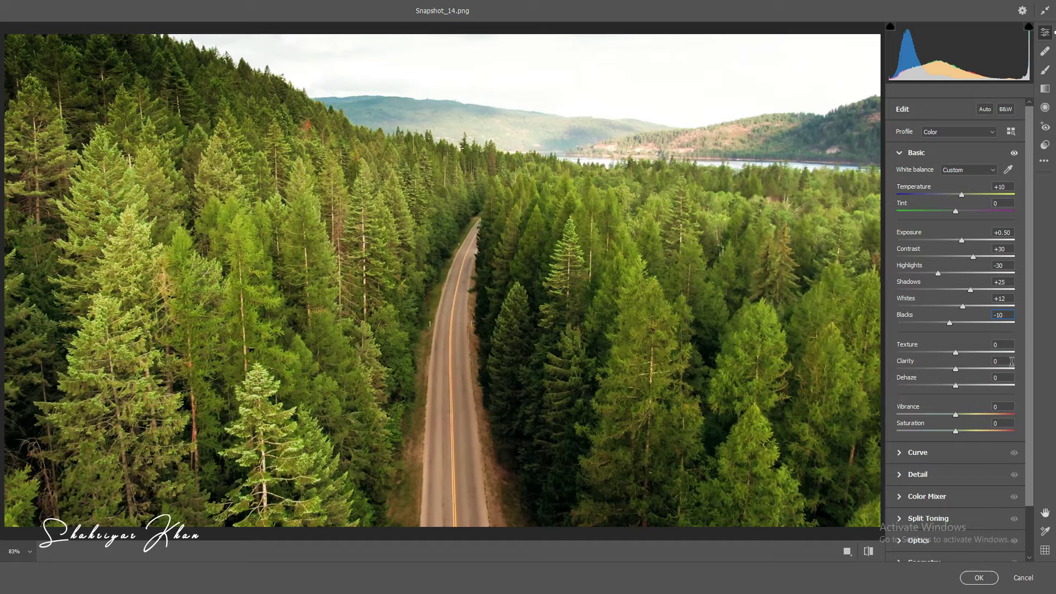
click(1003, 361)
text(12)
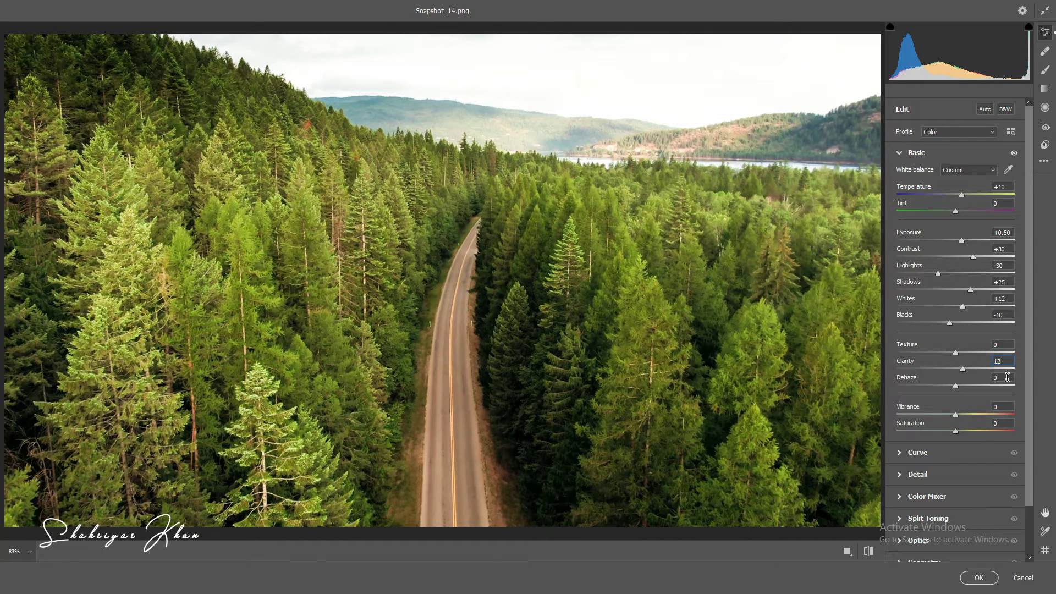
click(1008, 378)
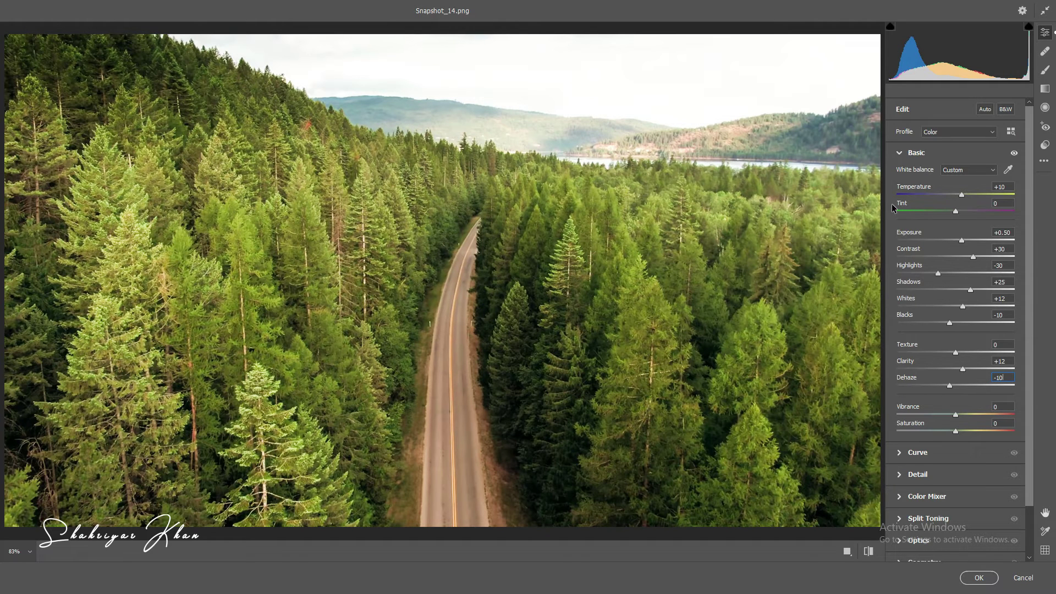
- Lift the tone curve's black point and lower a midpoint to input 137, output 131
click(905, 155)
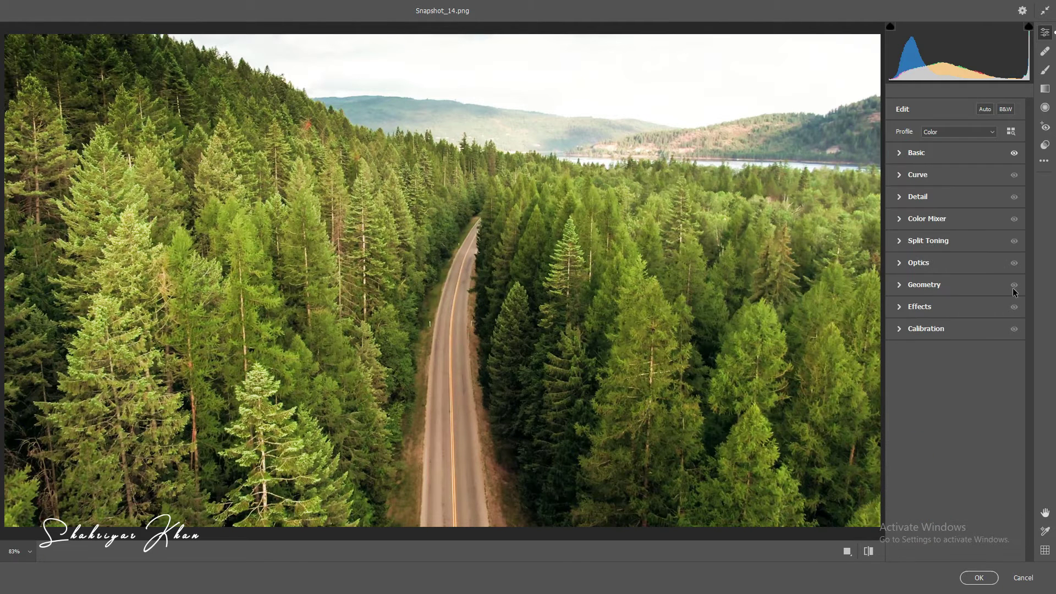
click(902, 175)
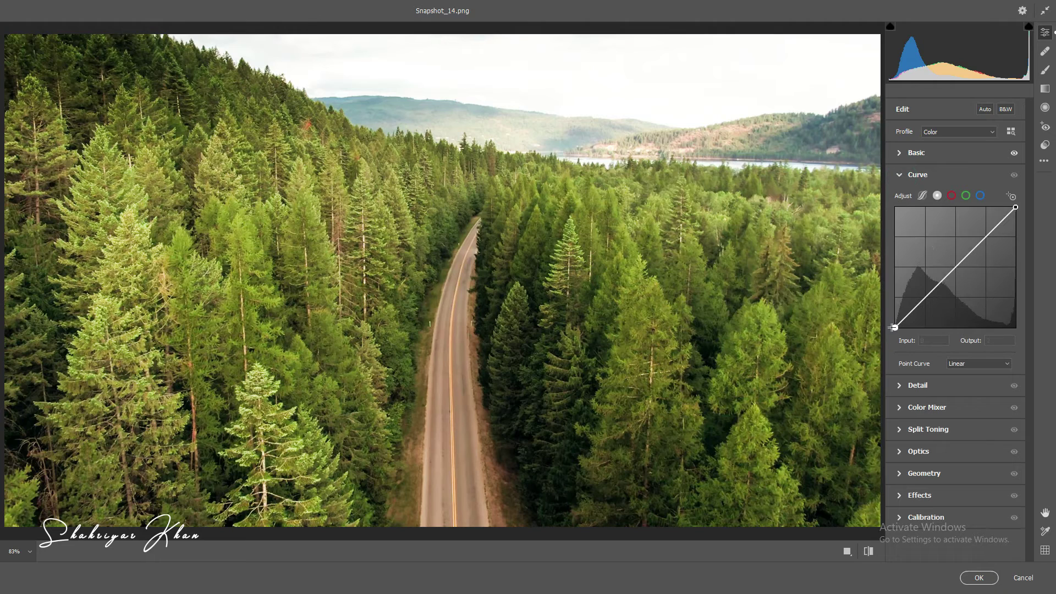
drag(895, 328, 896, 307)
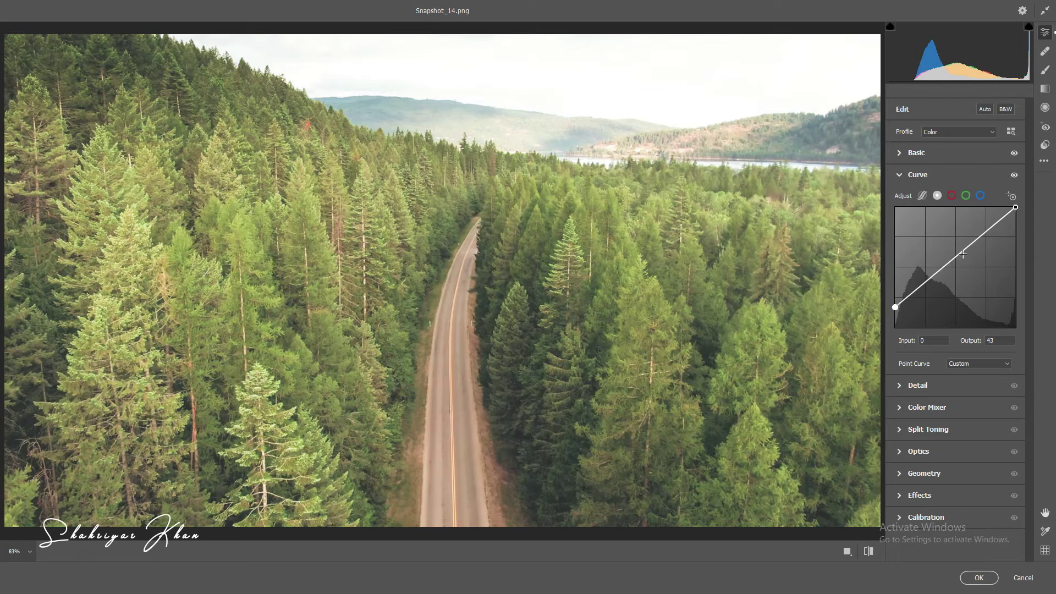
drag(964, 251, 960, 265)
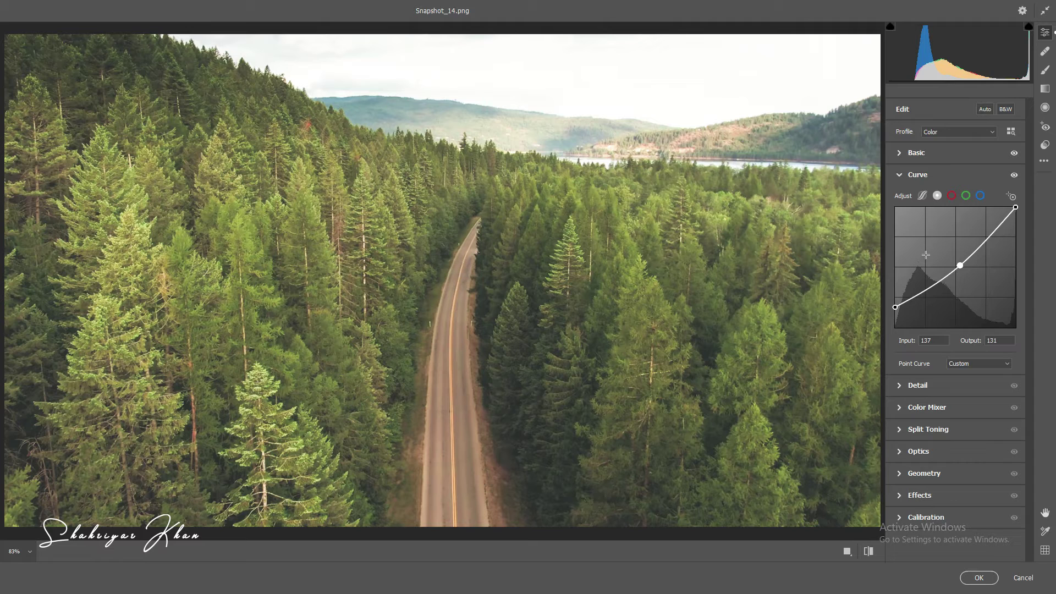
click(898, 176)
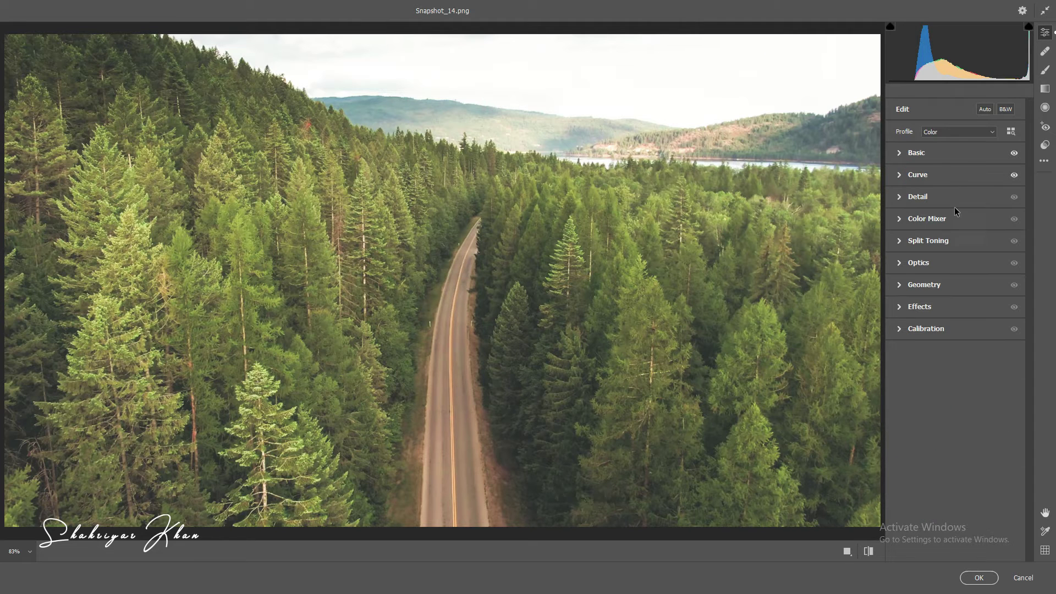
- Set Color Mixer saturation to -100 for Yellows, Greens, Aquas, Blues, Purples and Magentas
click(898, 220)
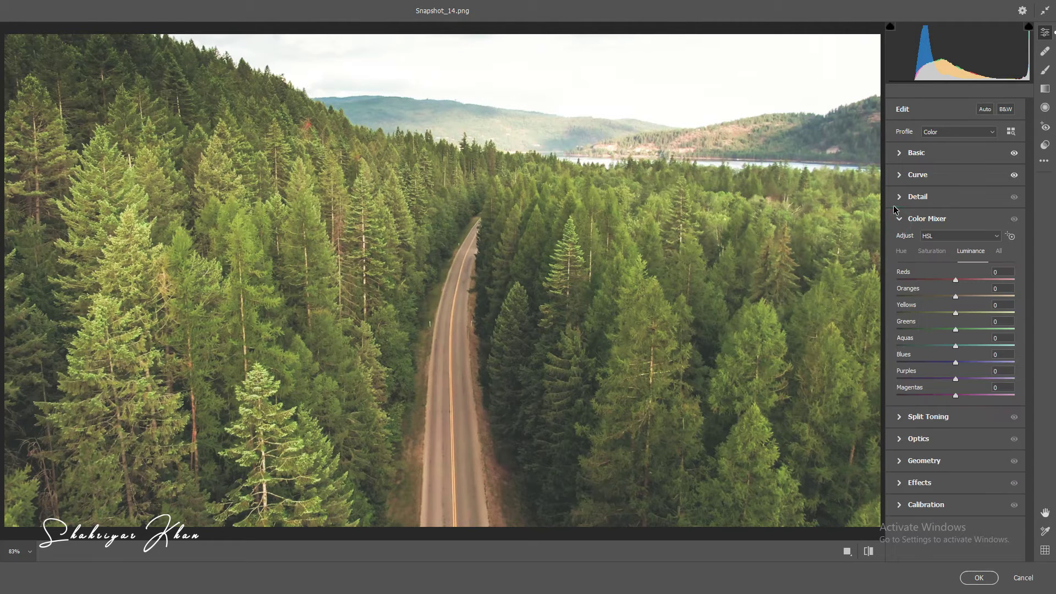
click(934, 256)
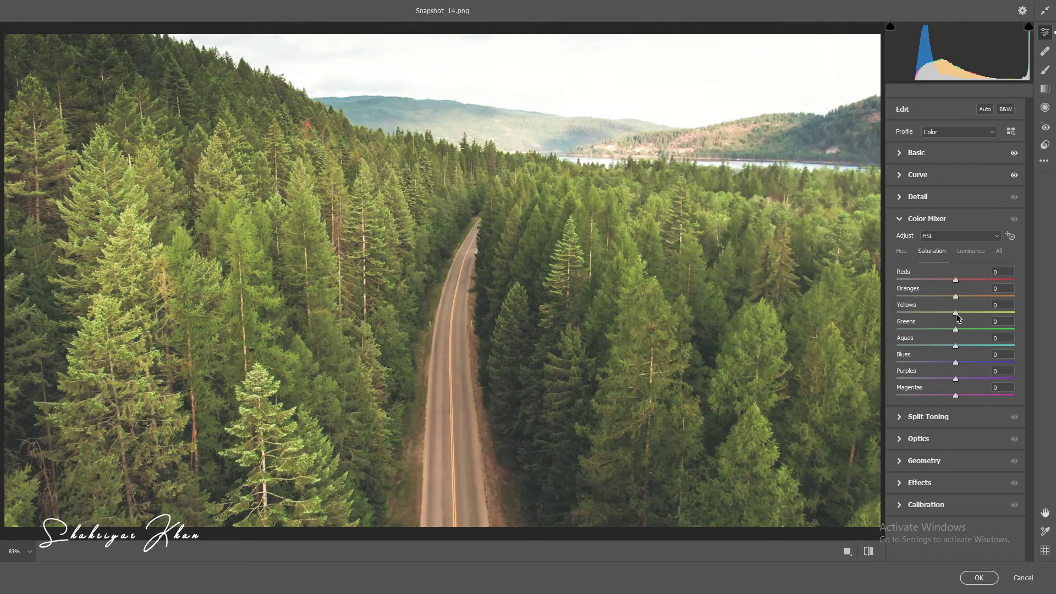
click(958, 318)
text(-100)
key(Return)
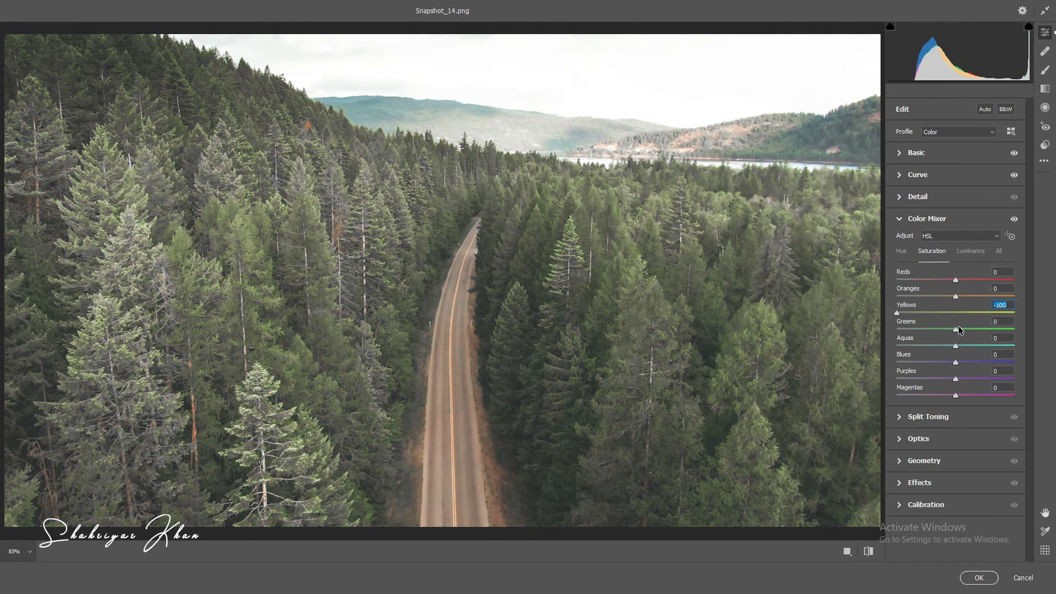
click(956, 329)
text(-100)
key(Return)
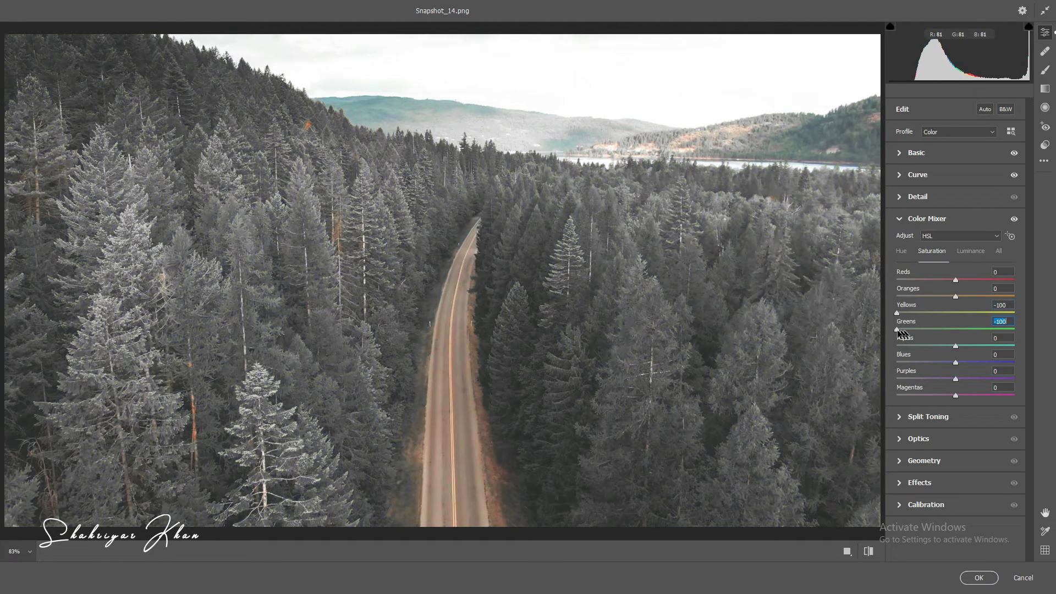
click(956, 347)
text(-100)
key(Return)
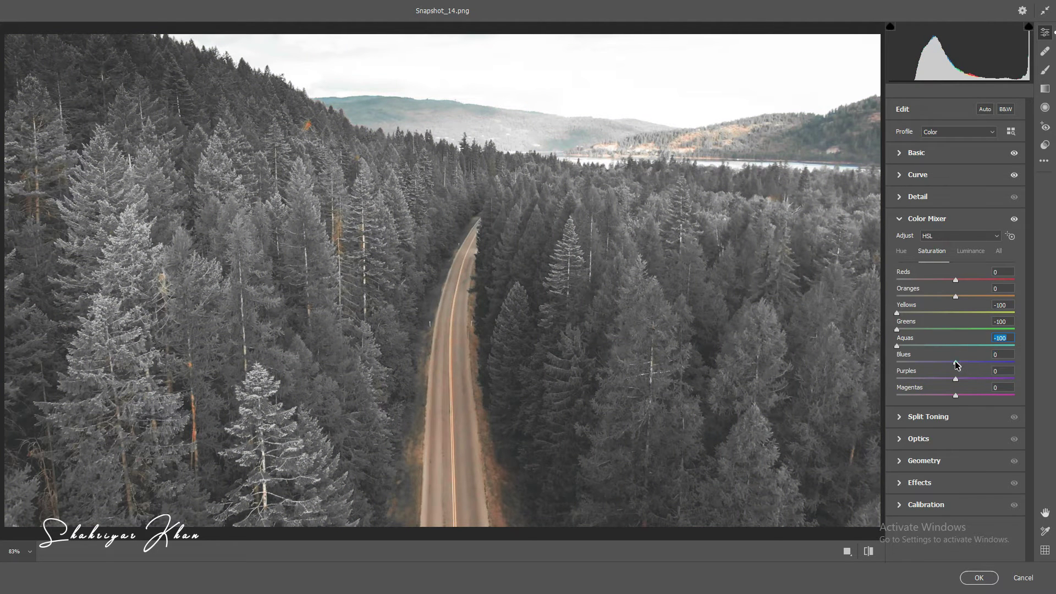
click(956, 362)
text(-100)
key(Return)
click(958, 382)
text(-100)
key(Return)
click(958, 396)
text(-100)
key(Return)
- Set Color Mixer luminance to Oranges +10, Yellows +100 and Greens +100
click(971, 251)
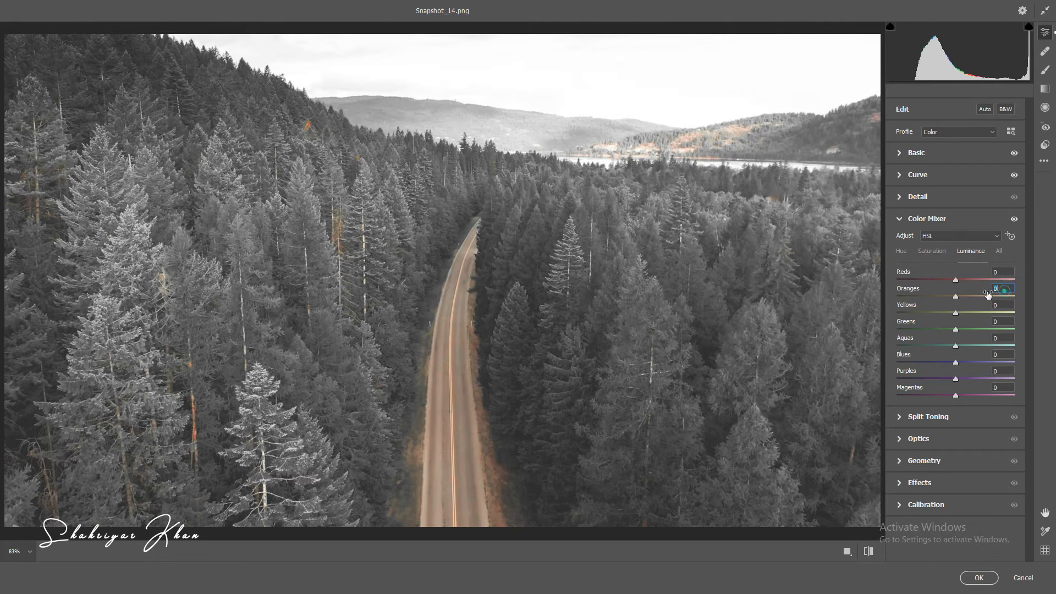
click(1000, 289)
text(10)
click(957, 318)
click(958, 313)
text(100)
key(Return)
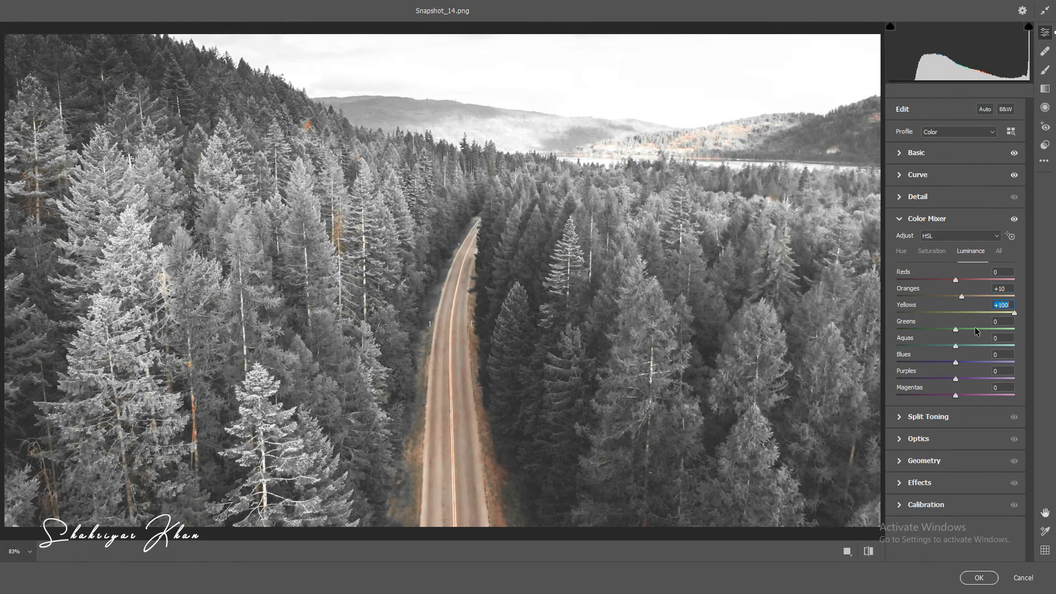
click(956, 329)
text(100)
key(Return)
- Split-tone highlights at hue 210 and shadows at hue 240, both saturation 10
click(904, 221)
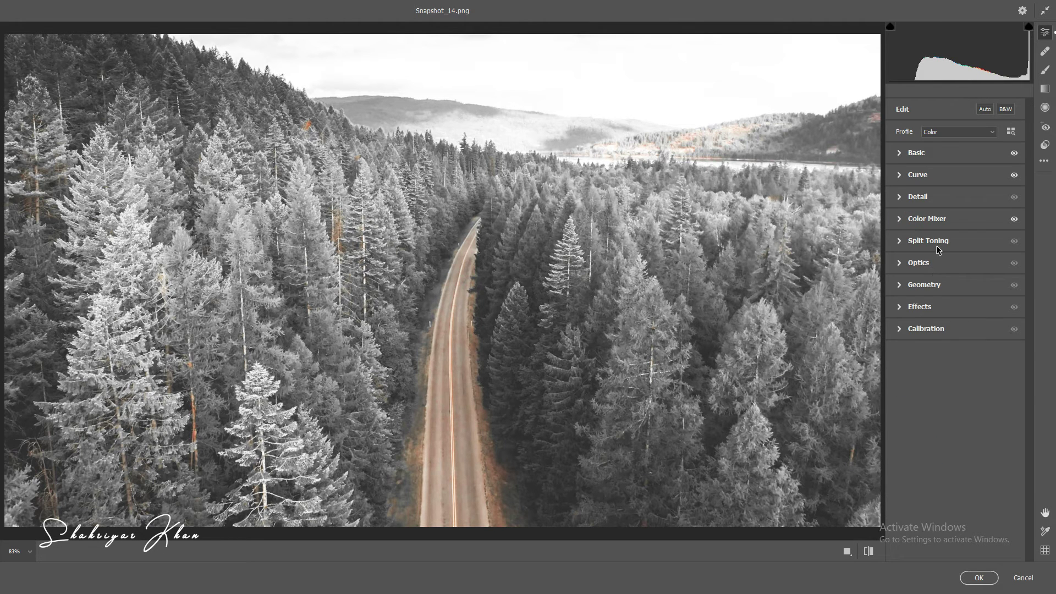
click(903, 242)
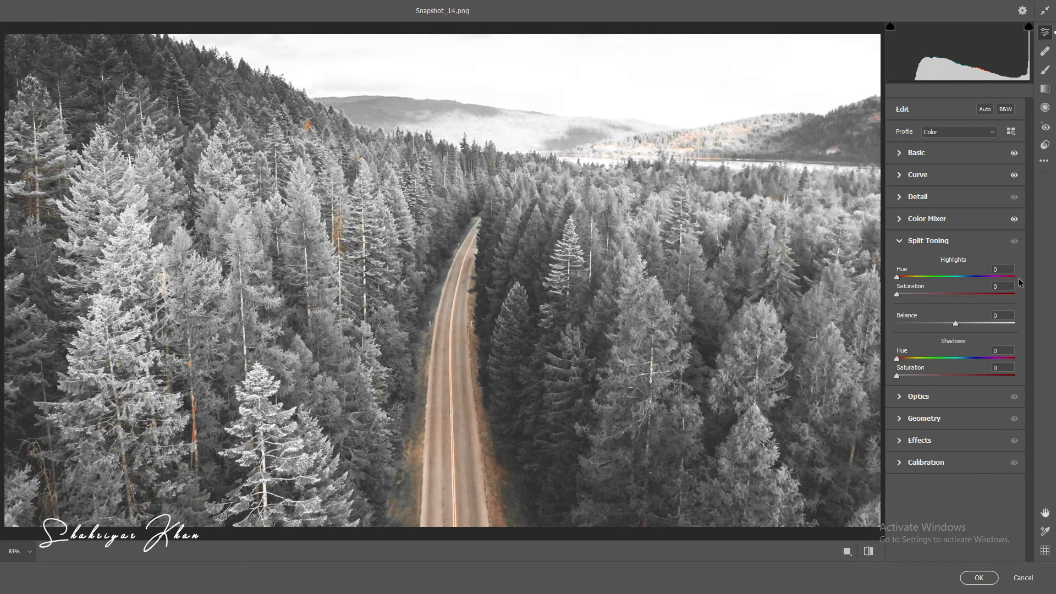
click(1008, 268)
text(21)
key(Tab)
text(10)
click(1006, 350)
text(240)
click(1007, 368)
text(10)
click(901, 241)
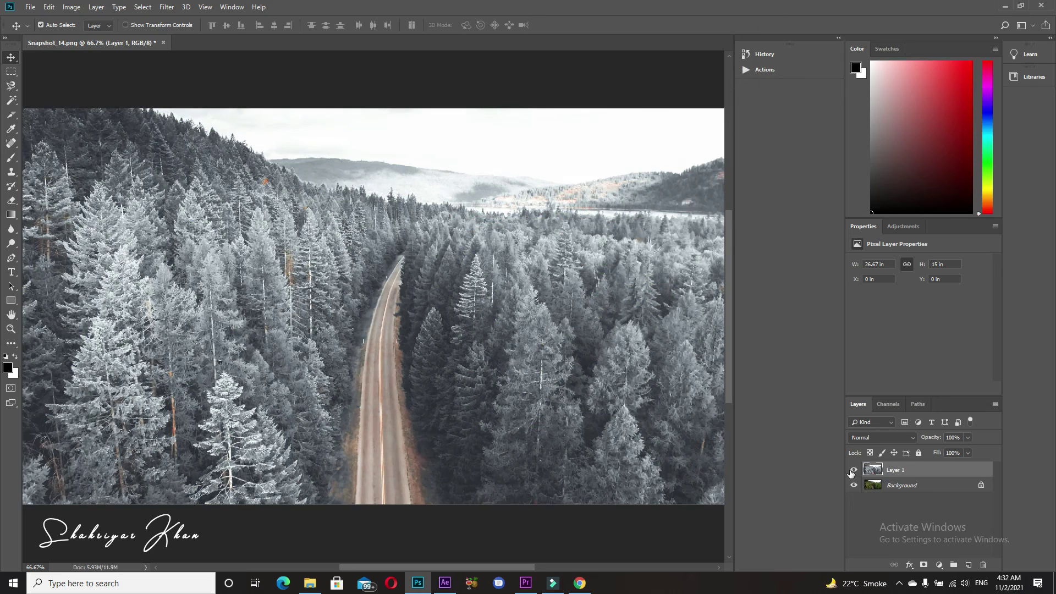
- Toggle Layer 1's visibility to compare the frosty grade with the green original
click(855, 470)
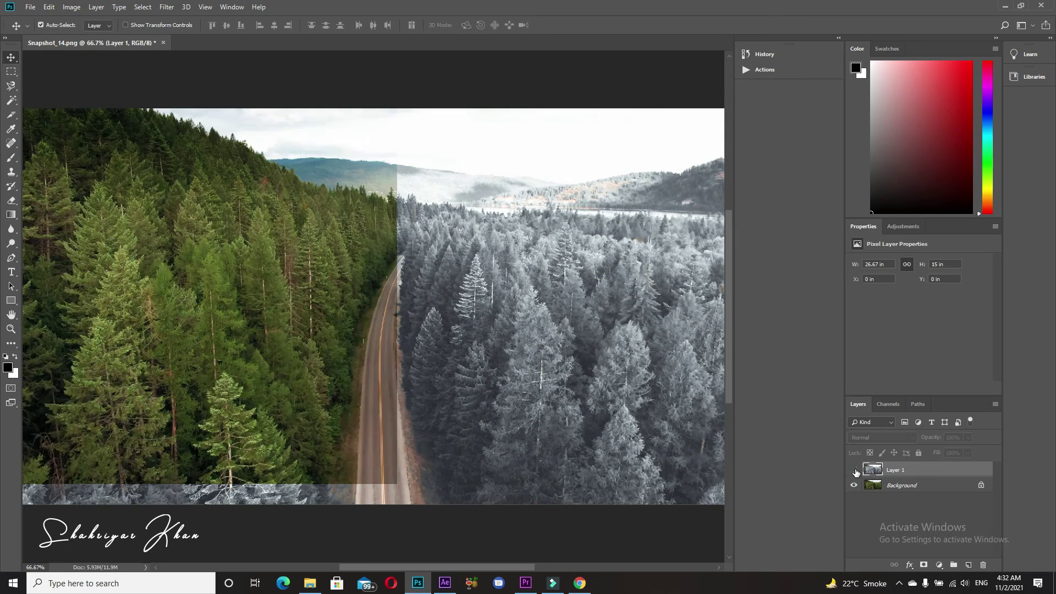
click(855, 470)
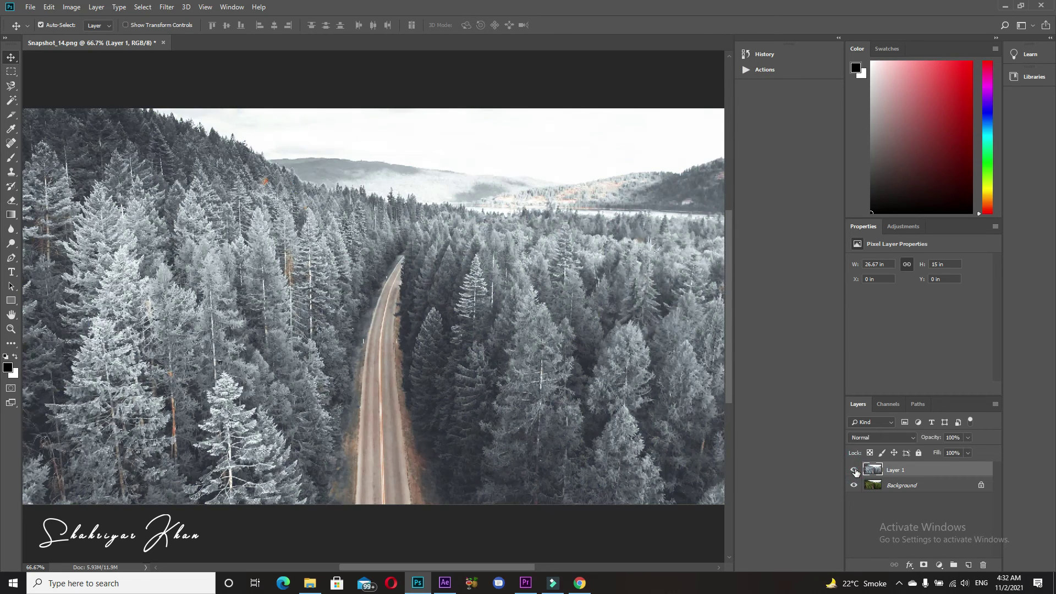
click(854, 470)
click(854, 471)
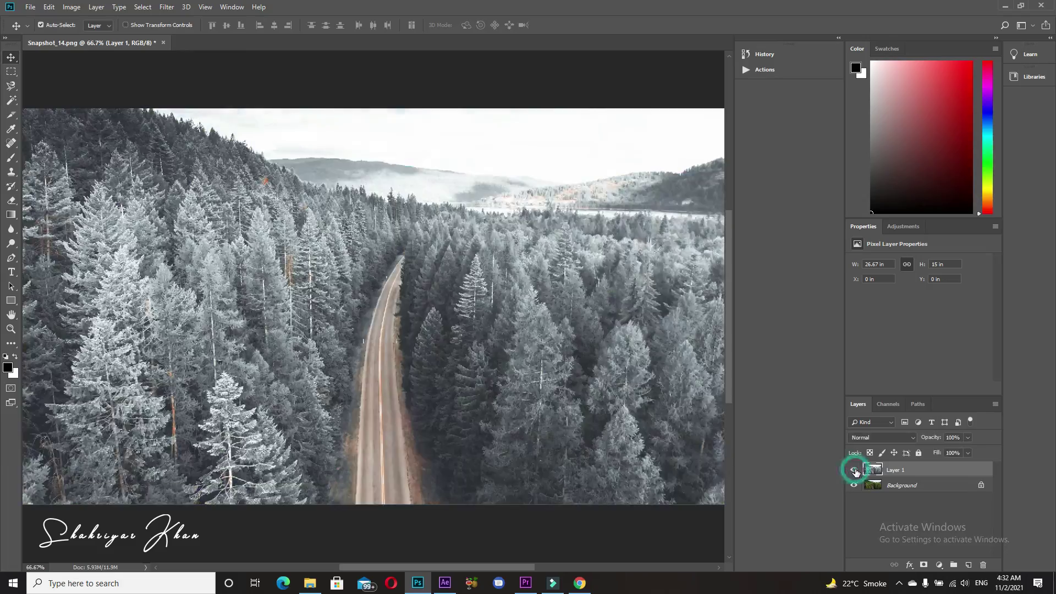